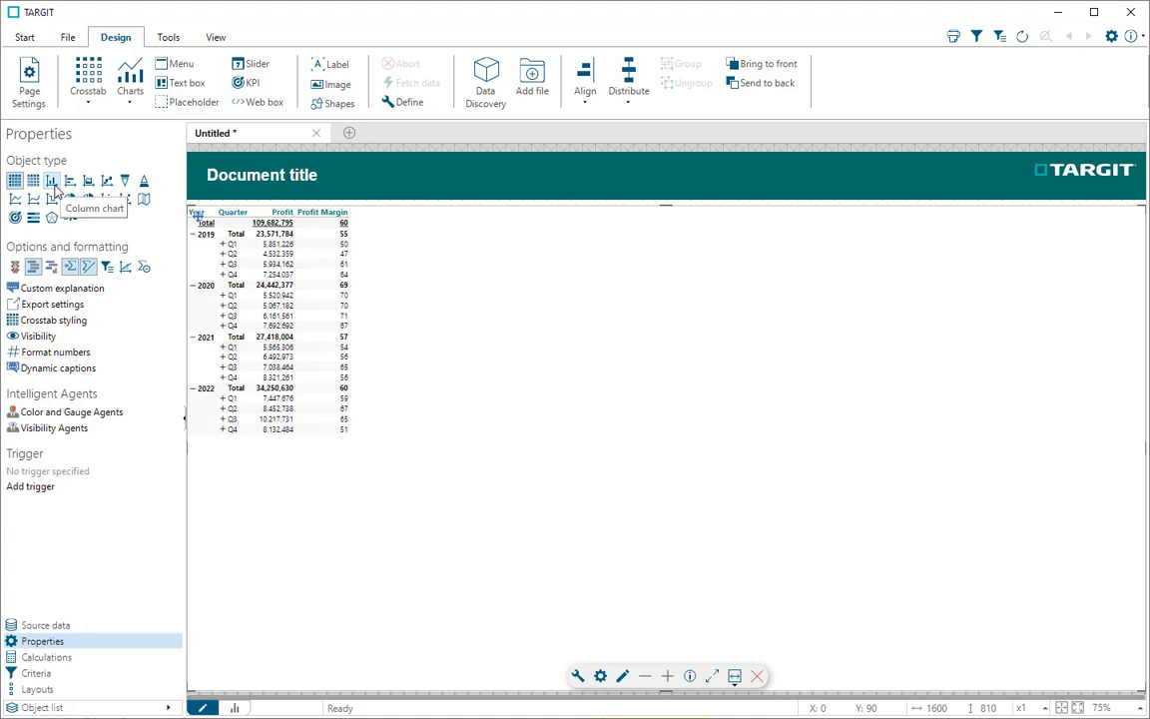
Convert the crosstab to a column chart and assign the Profit Margin series to the right axis.
click(52, 180)
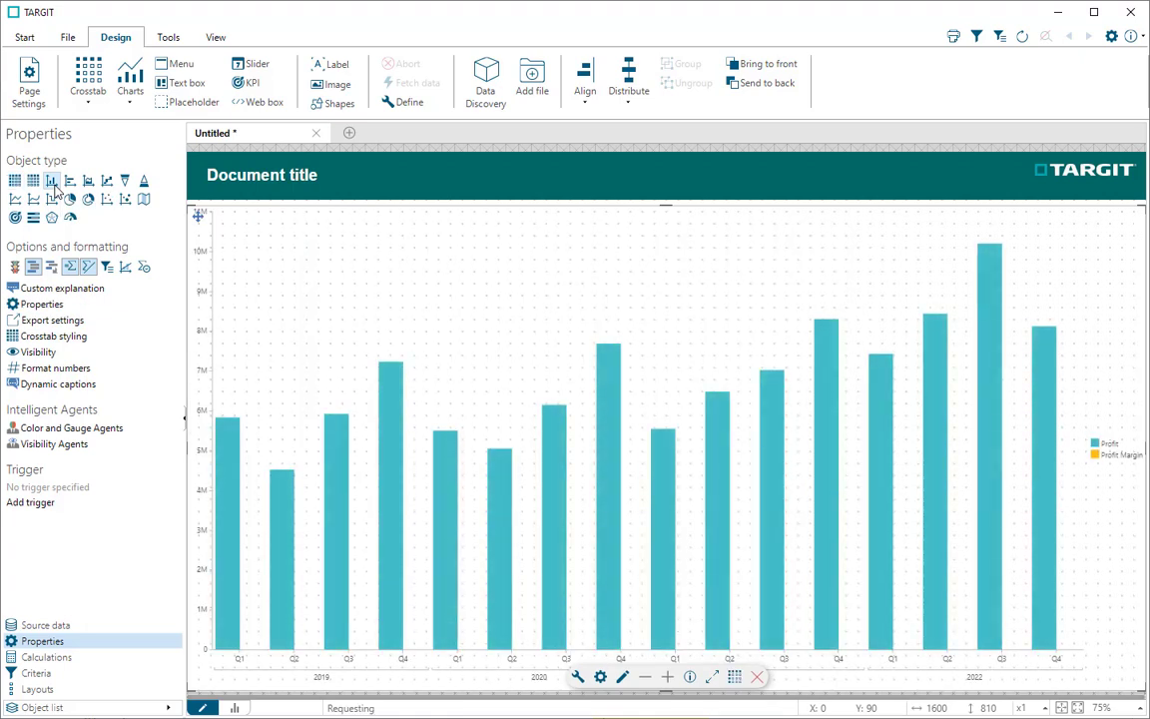
mouse_move(442, 471)
click(600, 677)
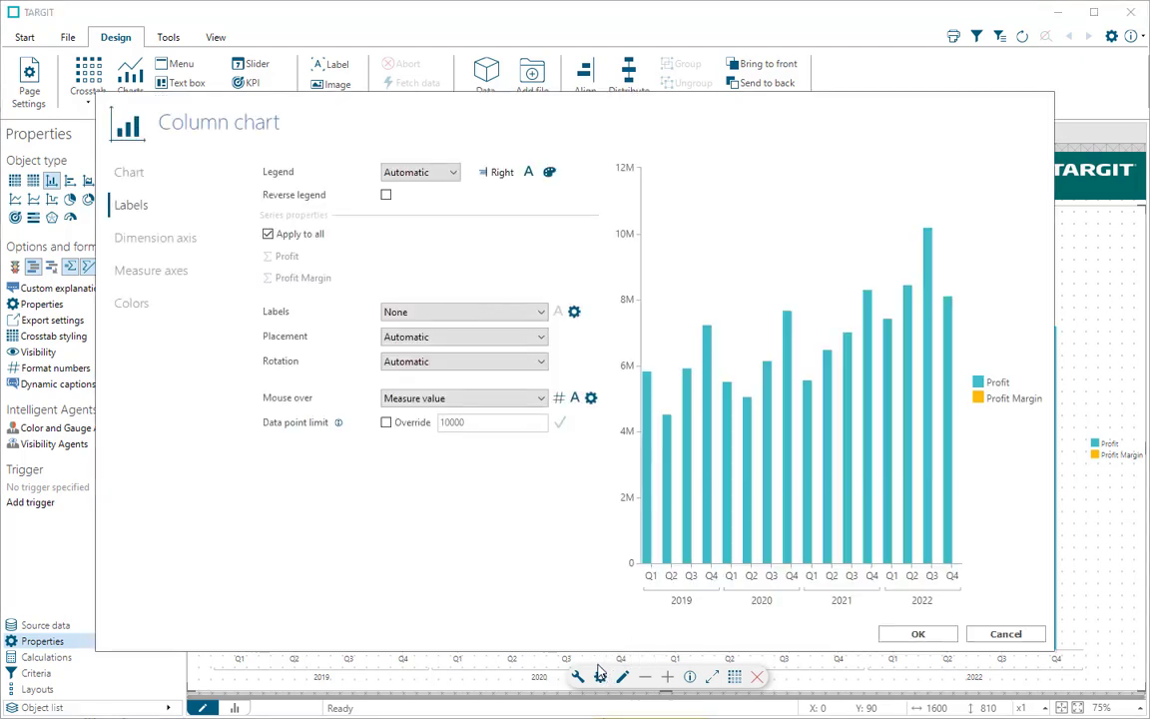
click(130, 173)
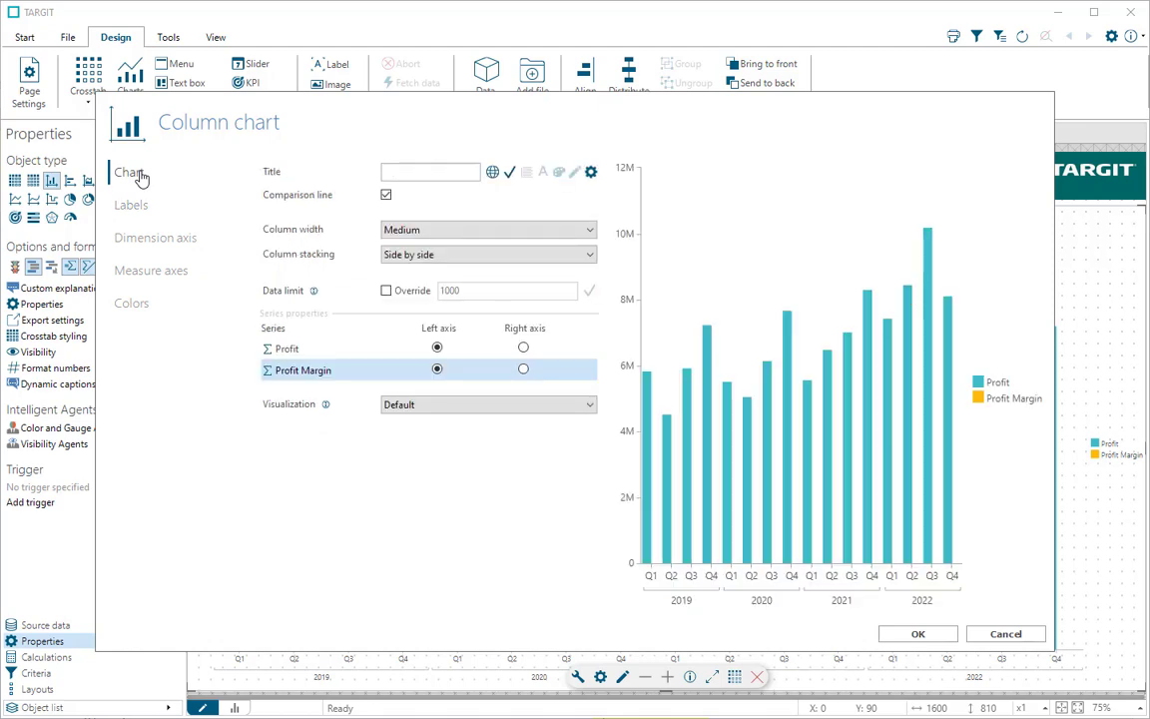
click(291, 352)
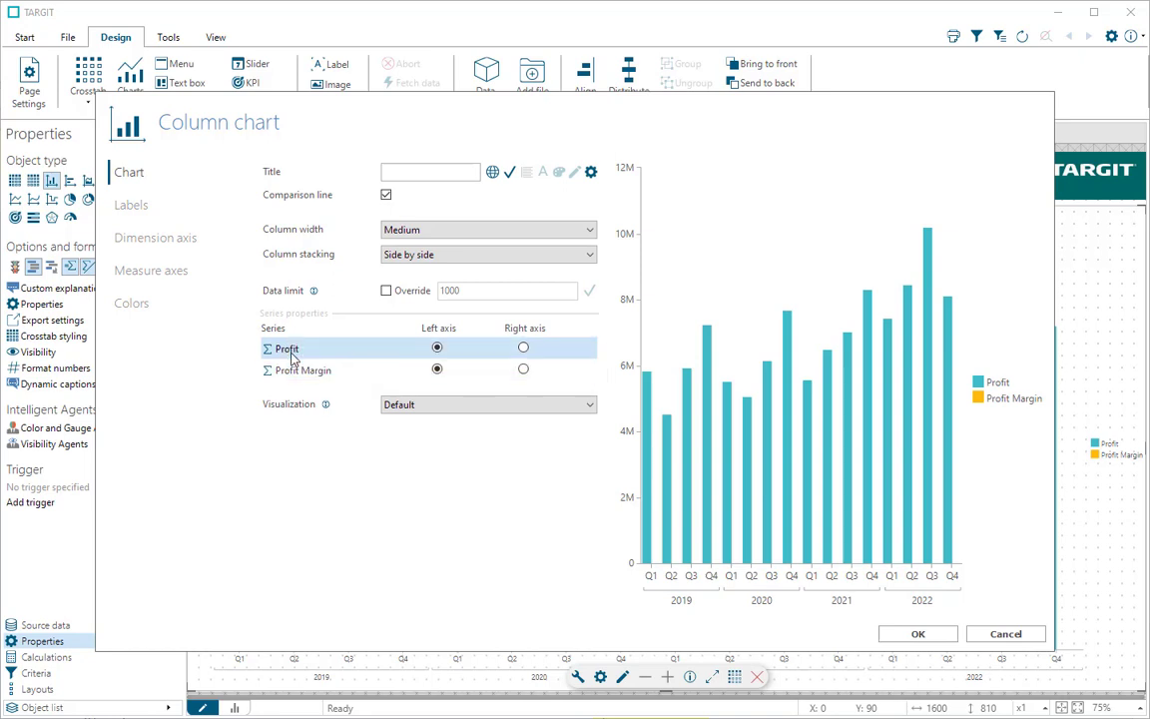
click(293, 373)
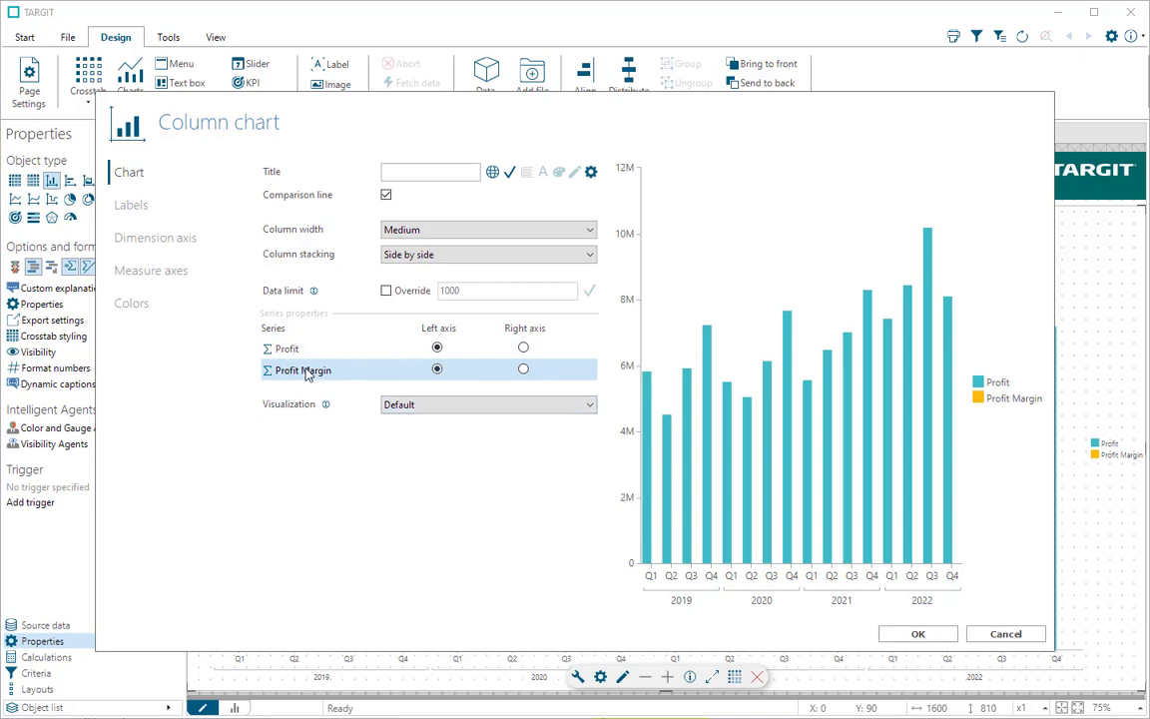
click(523, 371)
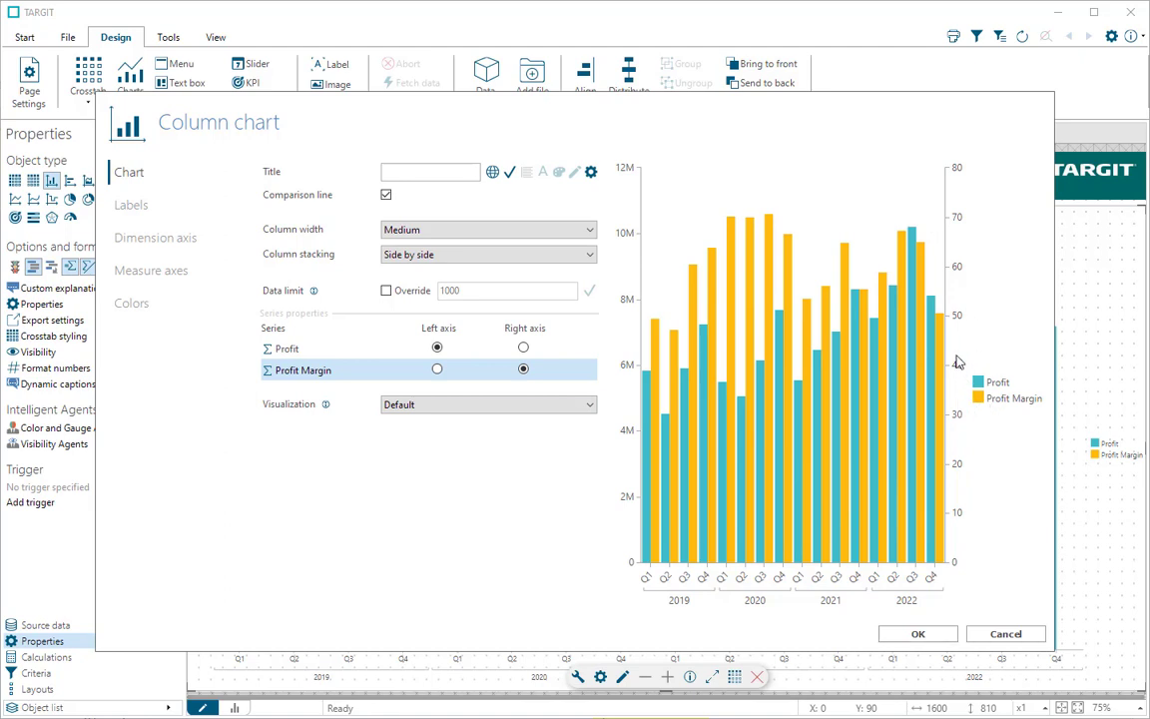
Set the visualization of the Profit Margin series to Spline.
mouse_move(788, 329)
mouse_move(741, 403)
click(402, 409)
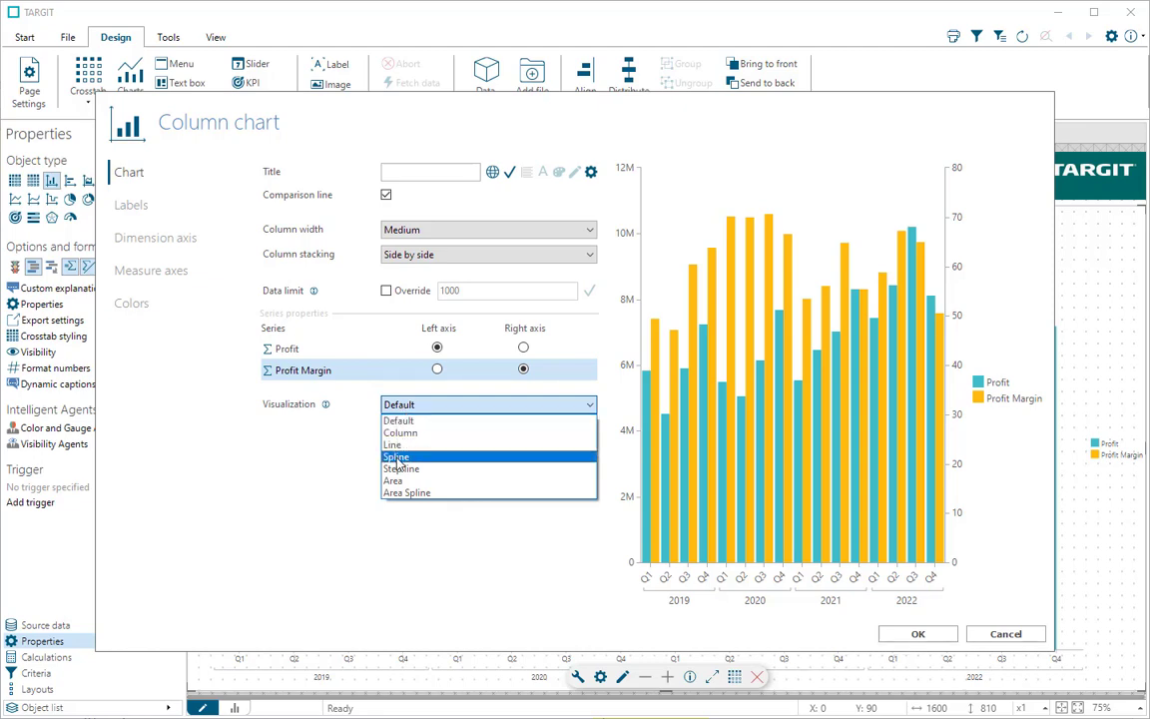
click(398, 457)
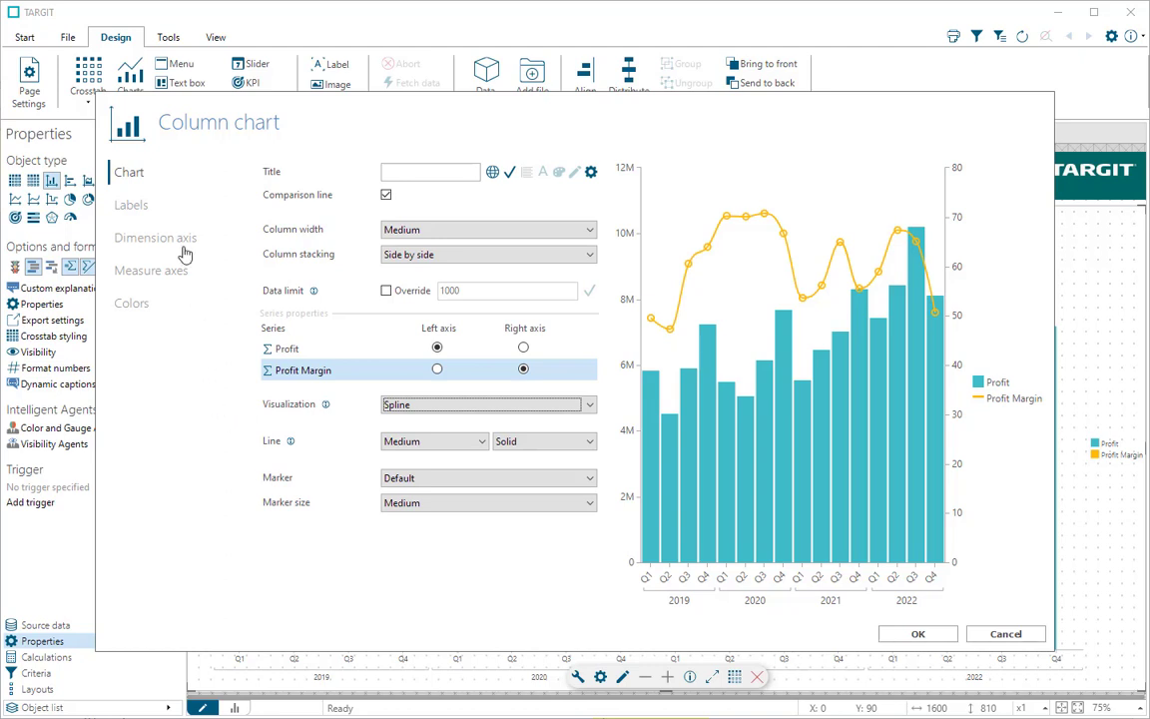
Stop applying label settings to all series and show Measure value labels for Profit Margin only.
click(130, 207)
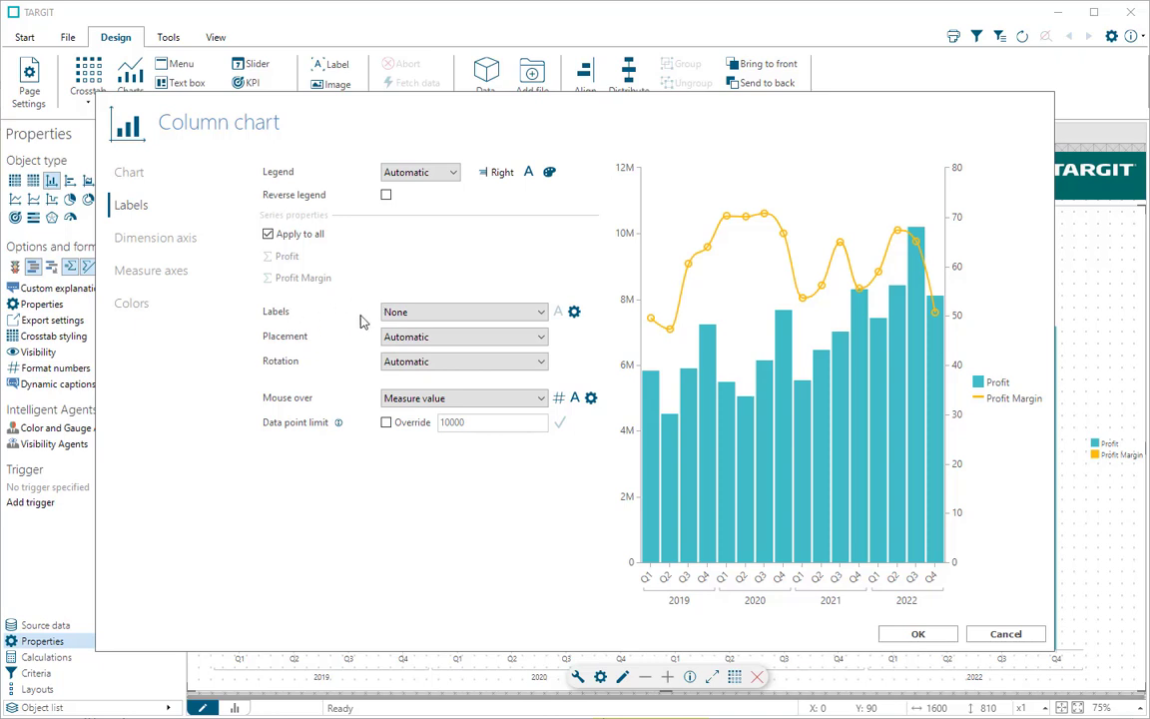
click(295, 237)
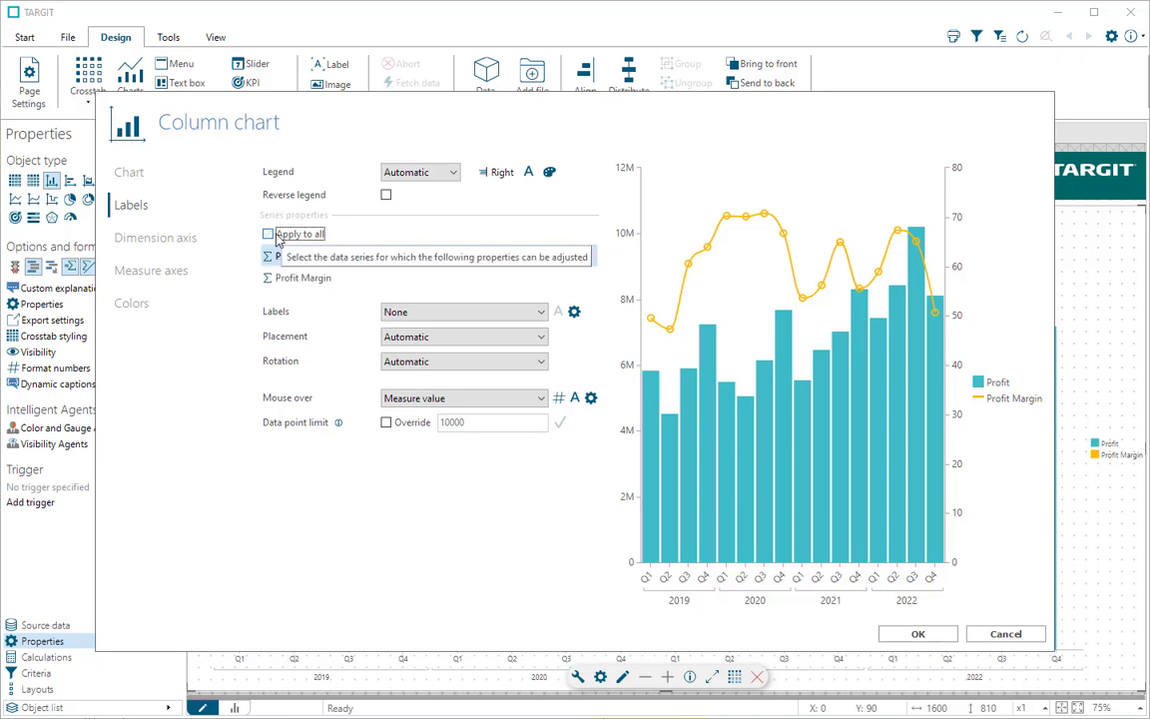
click(305, 279)
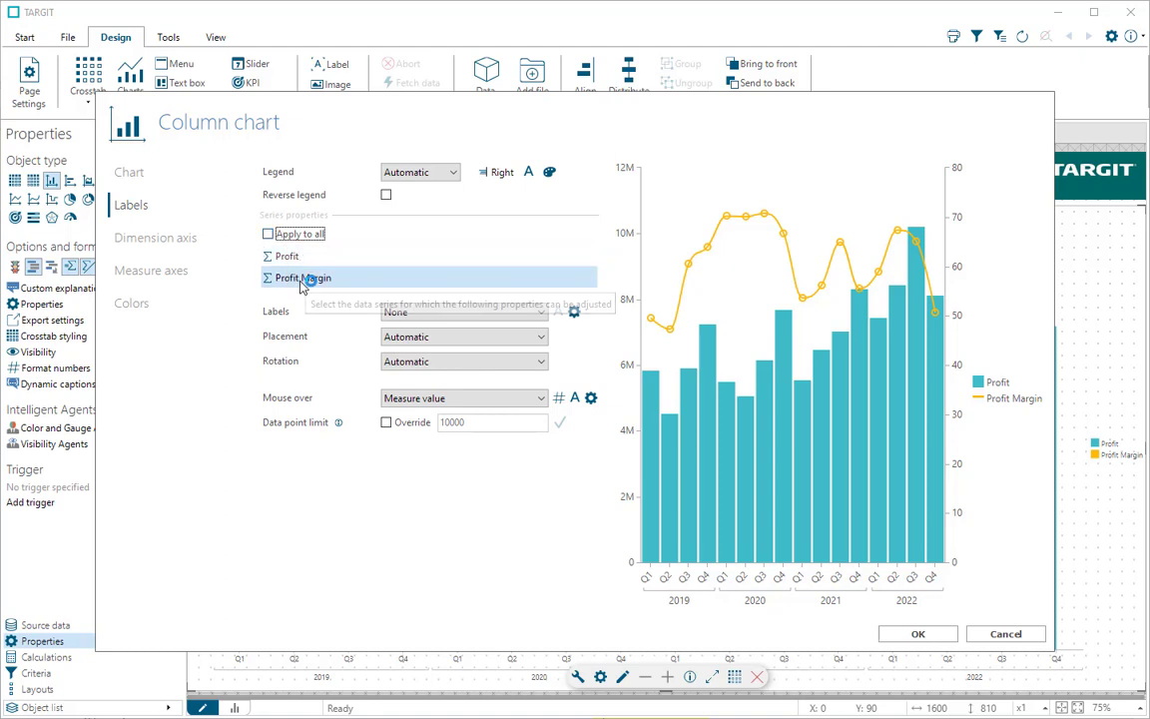
click(403, 316)
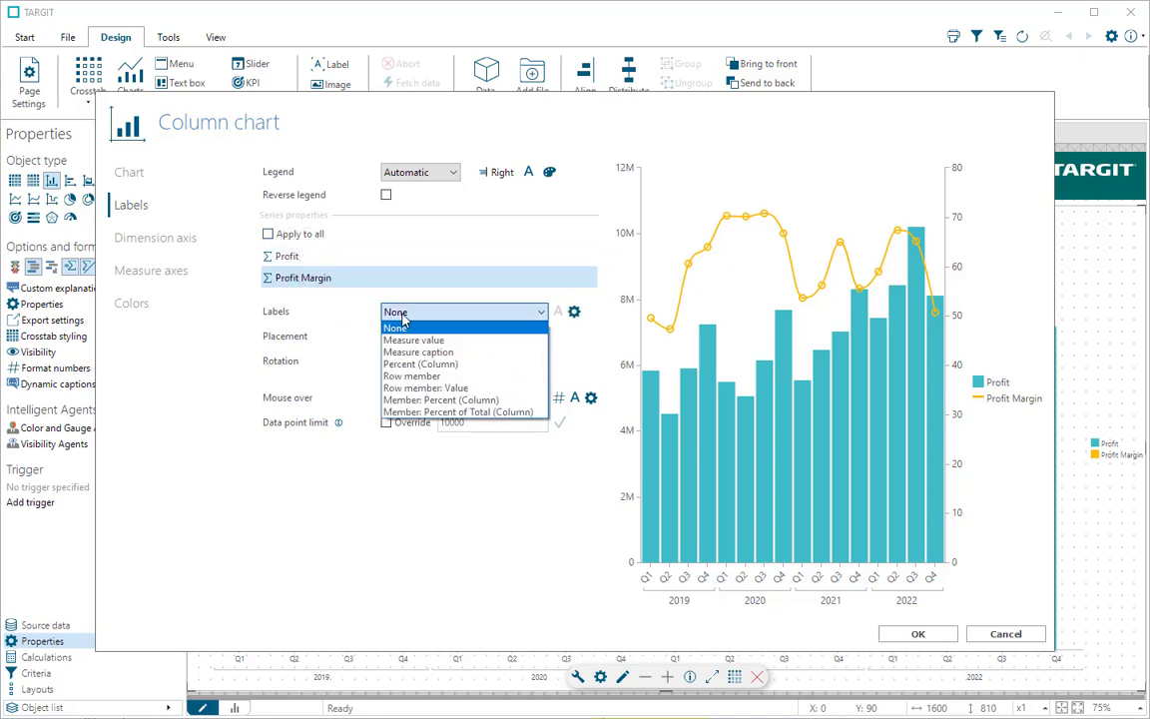
click(404, 341)
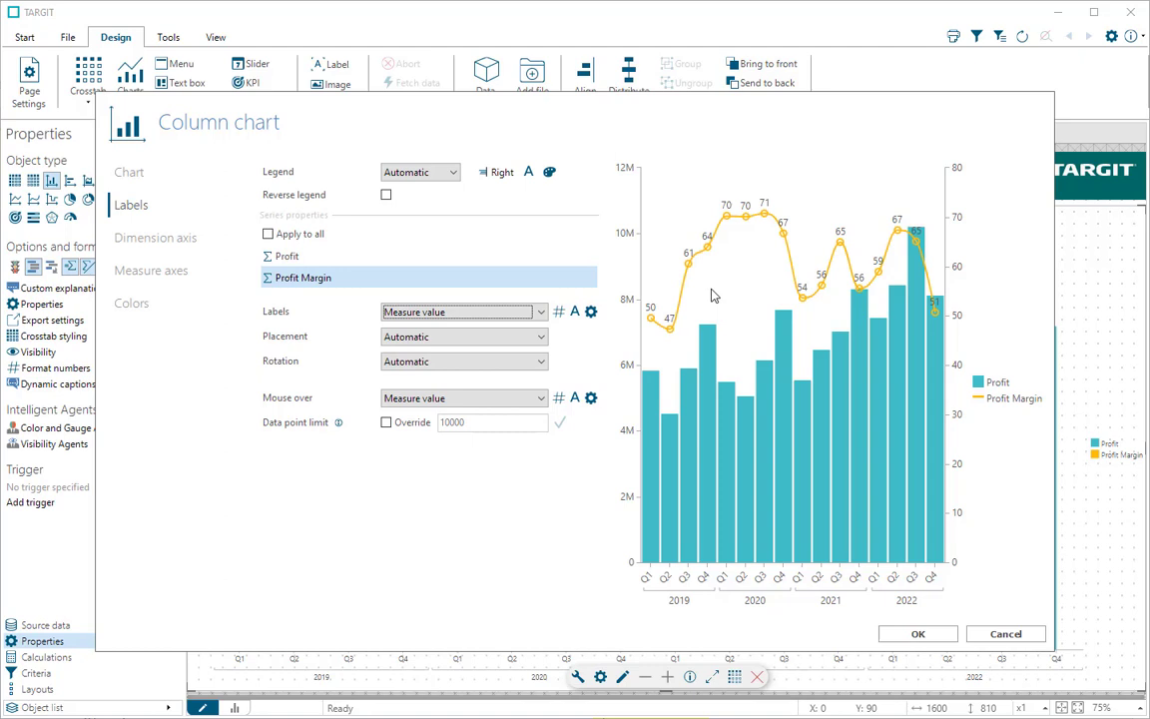
Format the Profit Margin labels' positive numbers with % as trailing text.
click(559, 314)
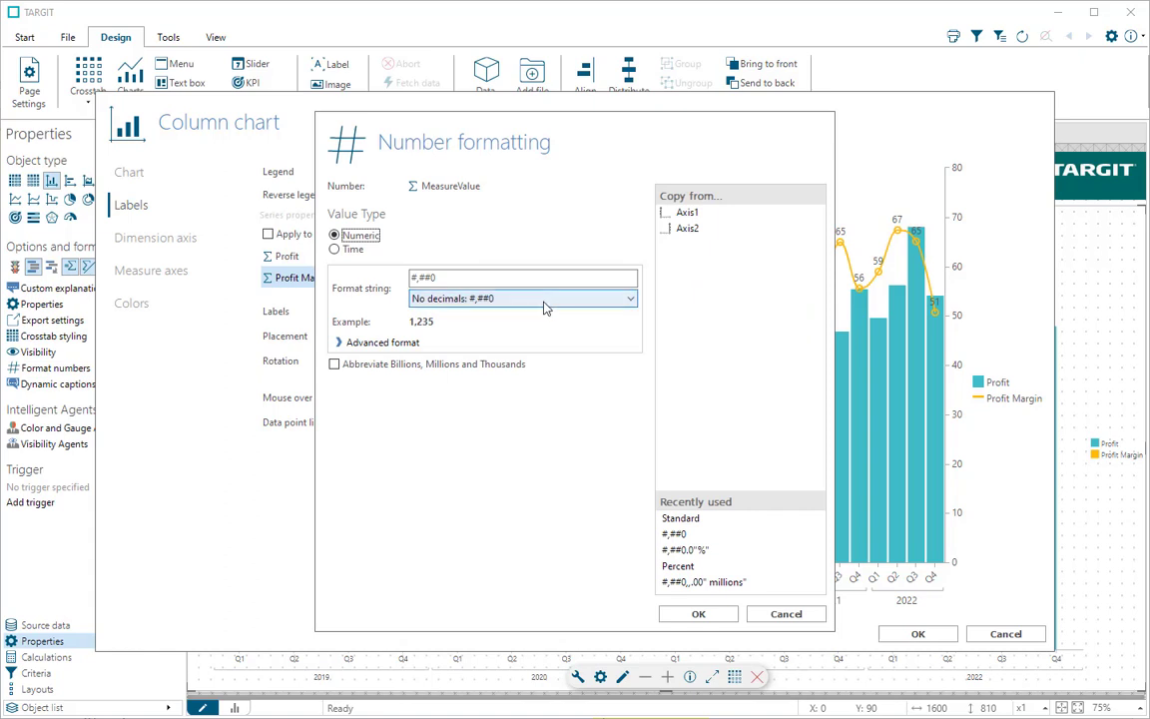
click(381, 344)
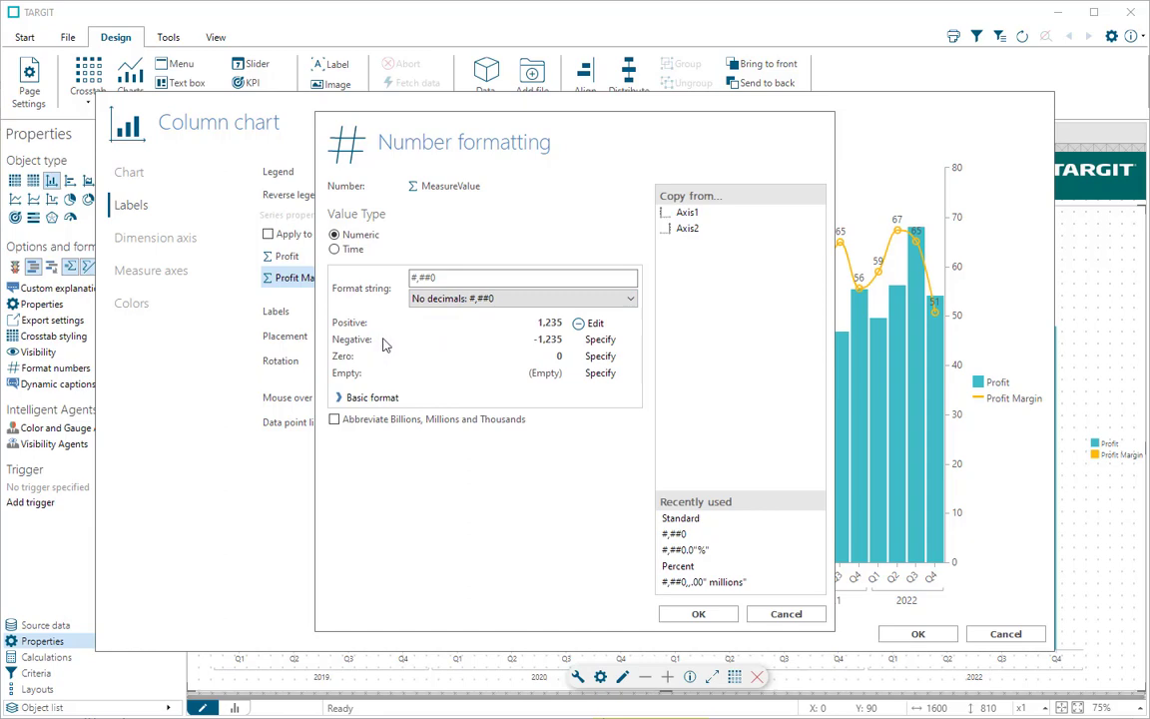
click(595, 325)
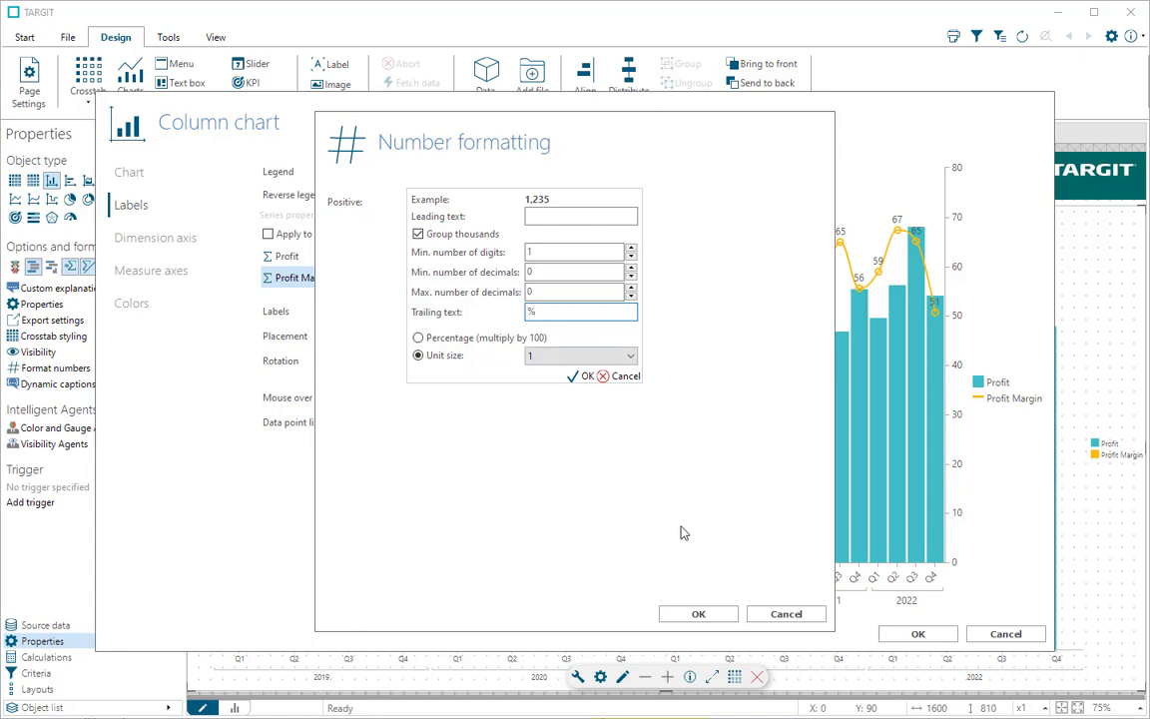
click(714, 618)
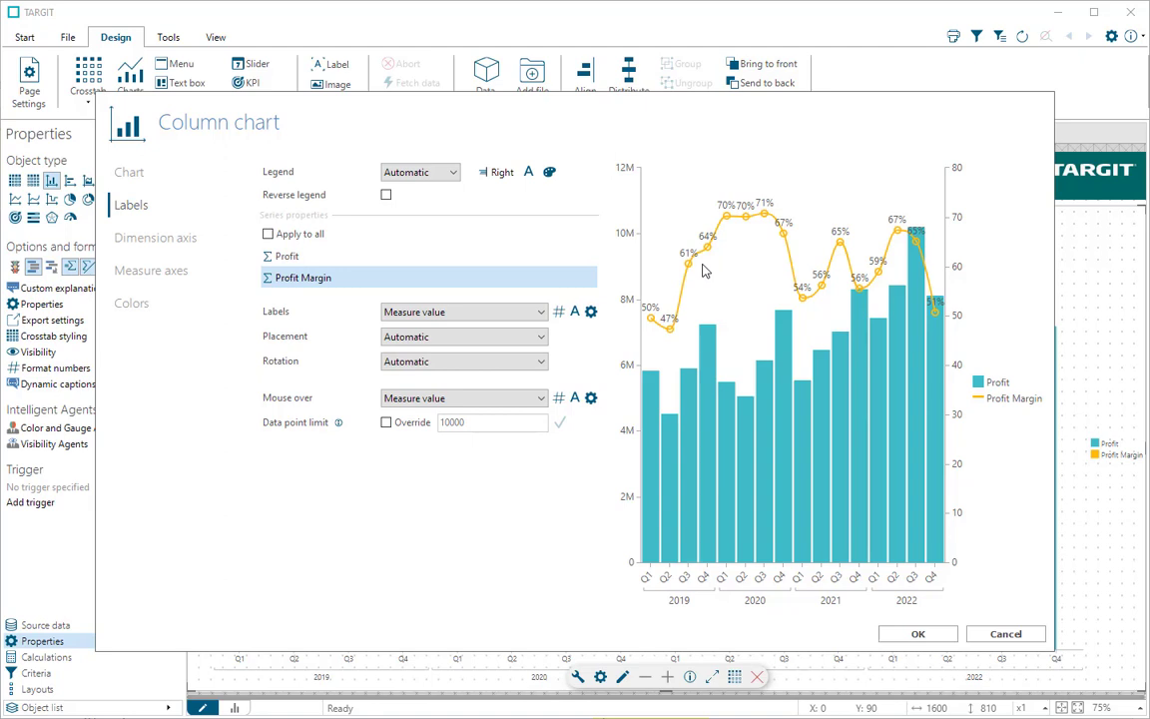
Set the title to Measures for both the left and right measure axes.
click(158, 276)
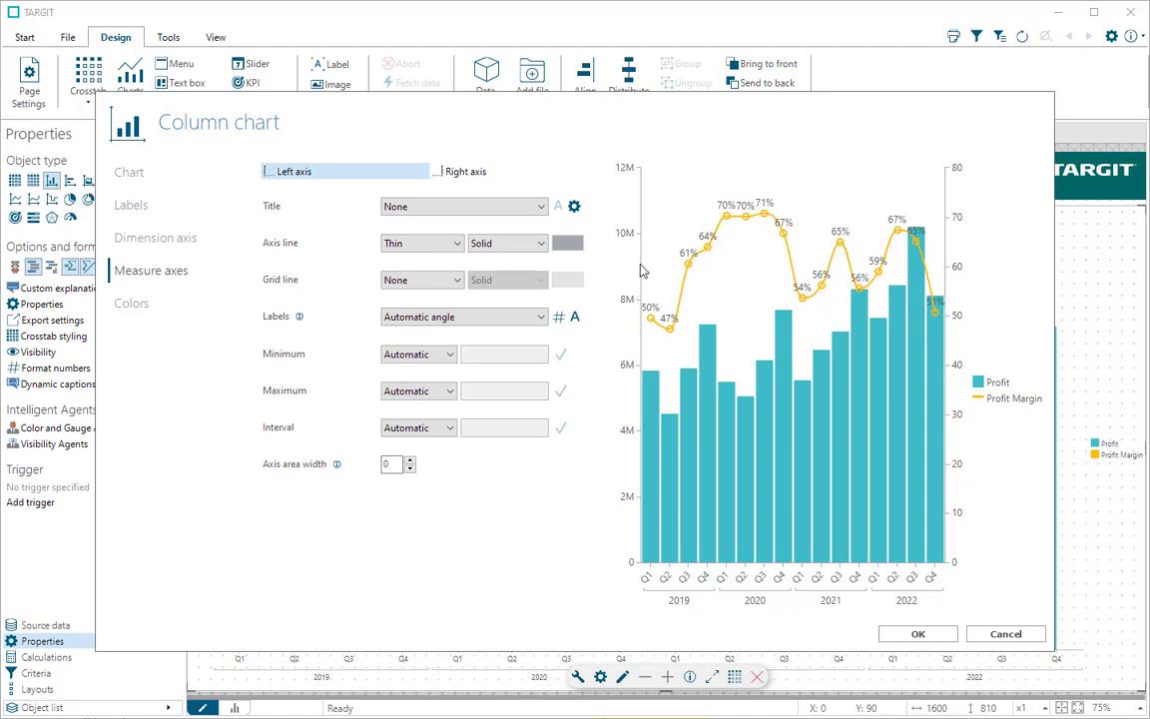
click(428, 212)
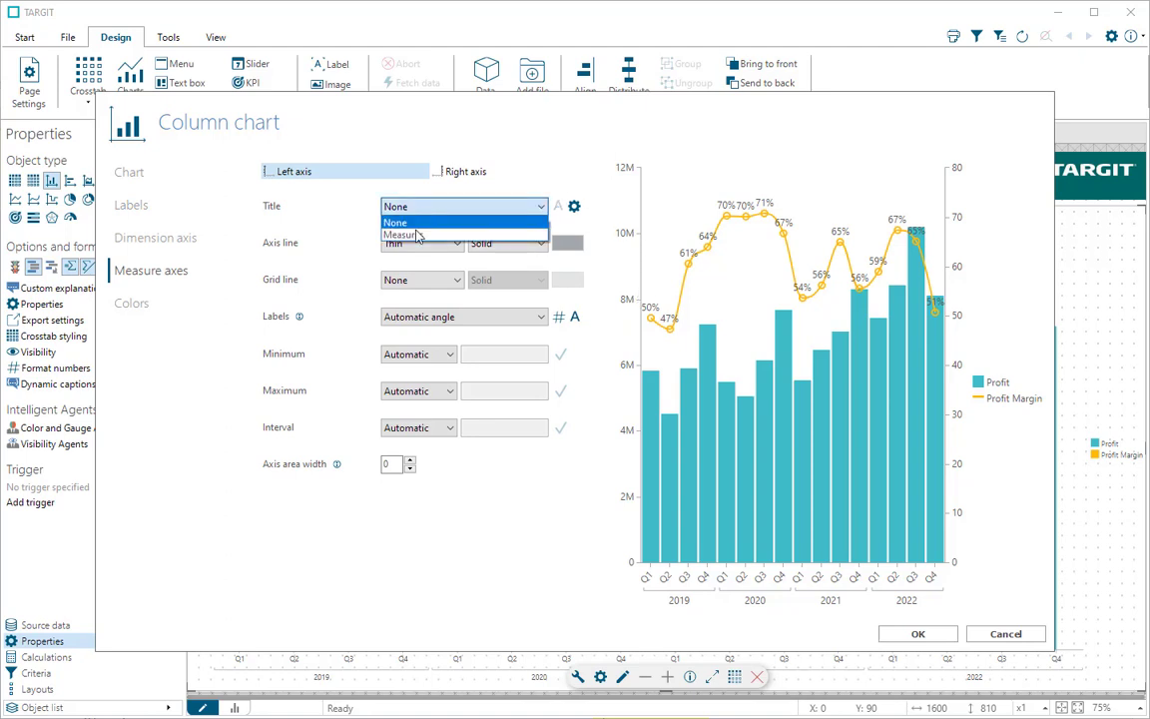
click(414, 235)
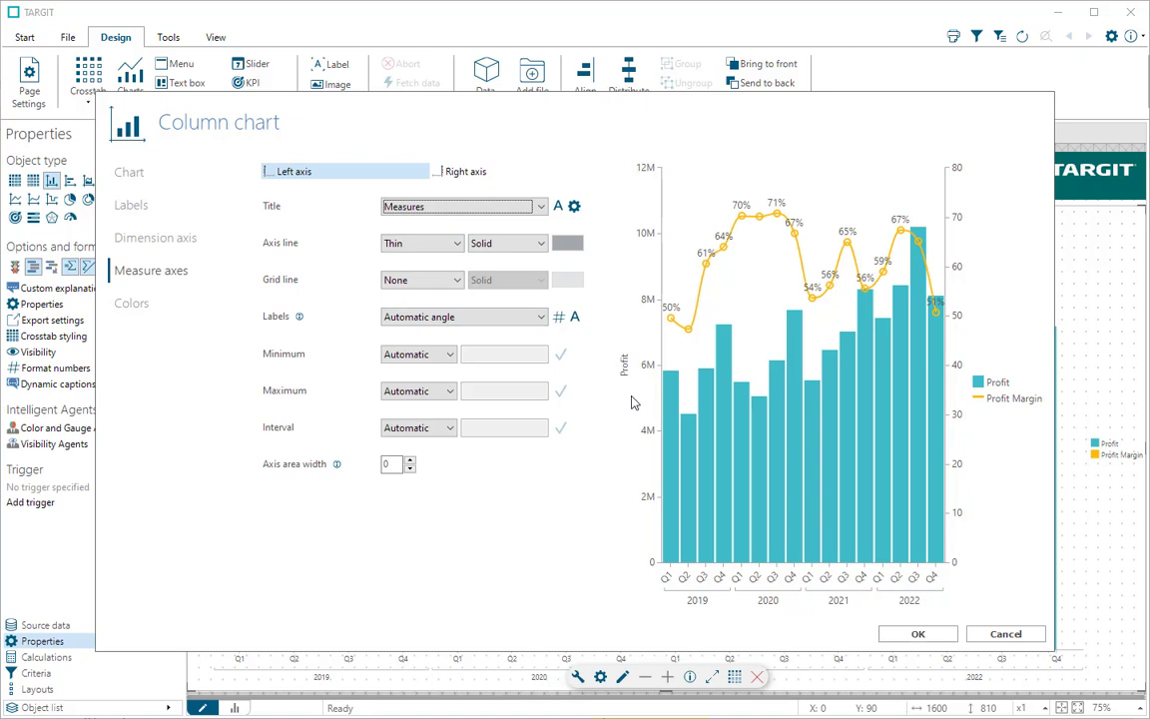
click(464, 173)
click(444, 207)
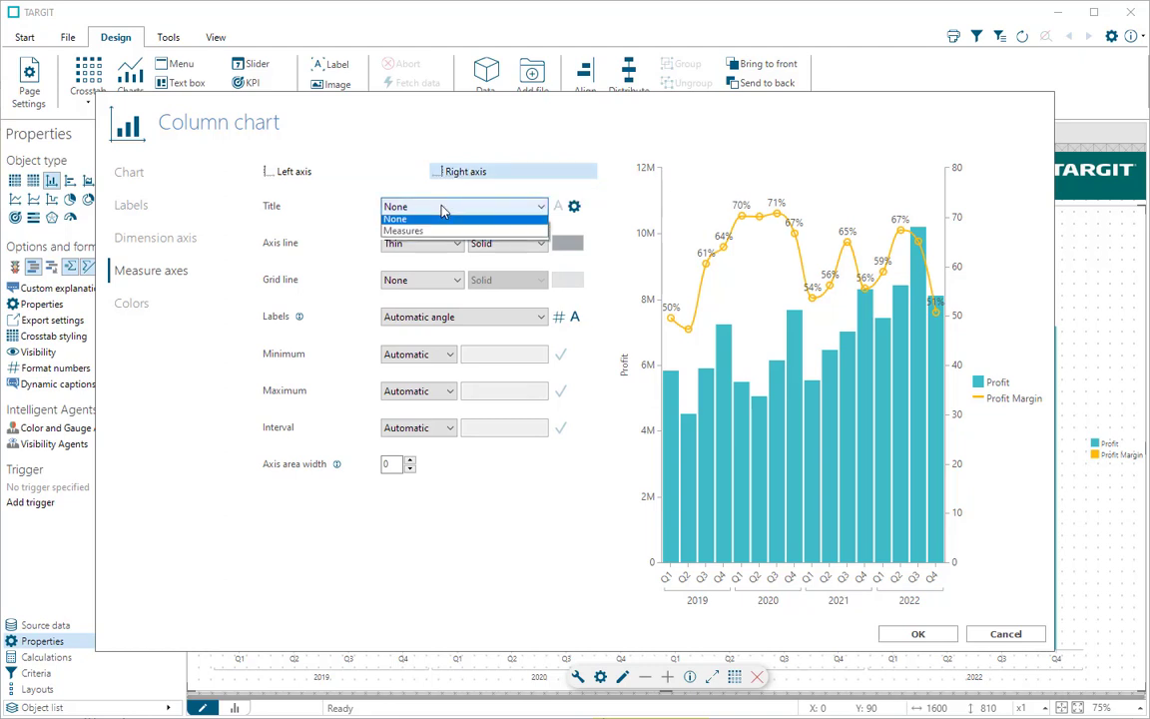
click(439, 230)
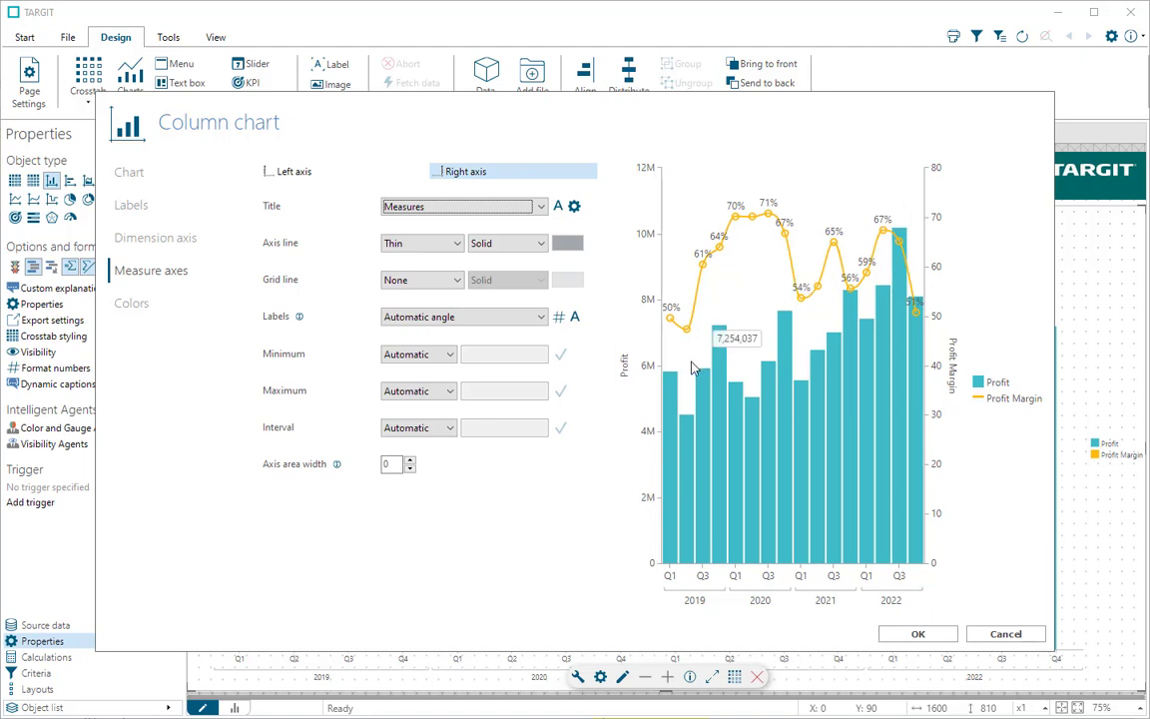
Set a custom maximum of 100 for the right measure axis.
click(446, 391)
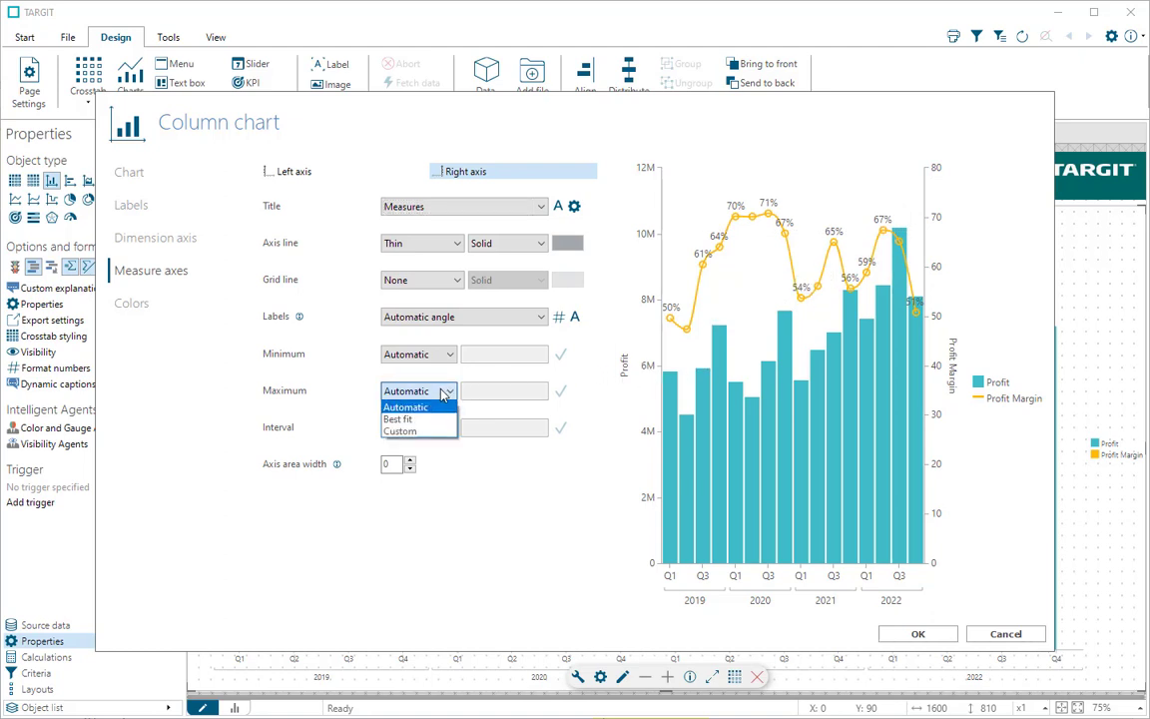
click(410, 430)
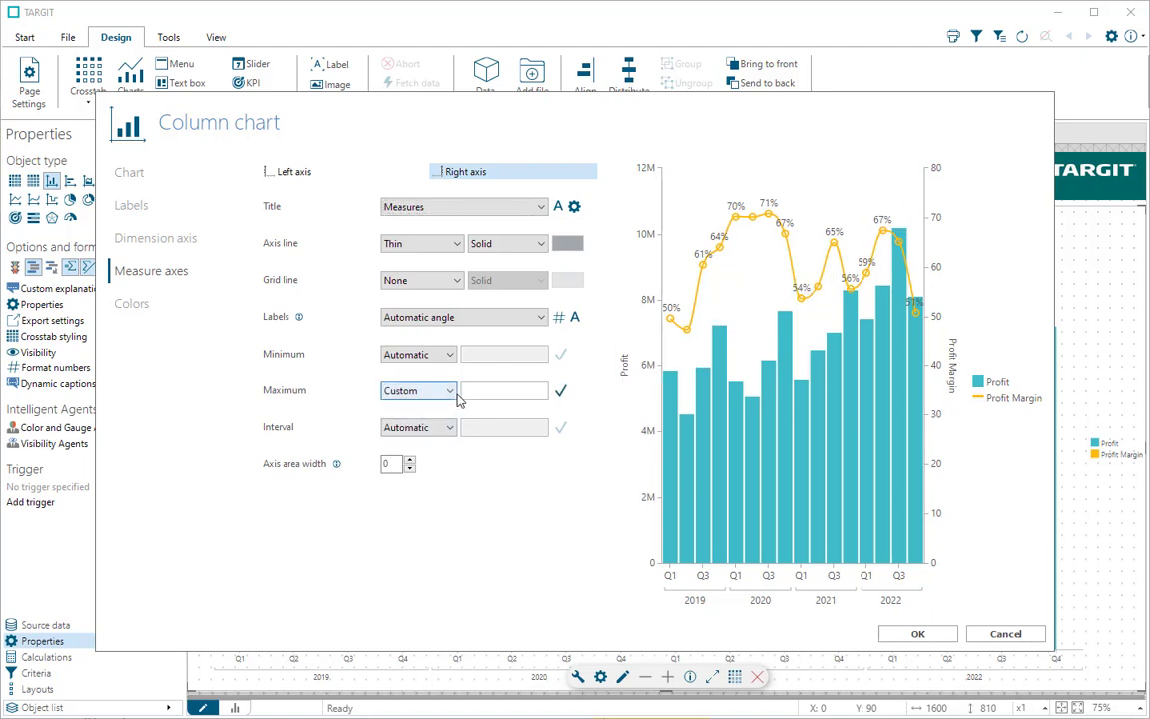
click(560, 392)
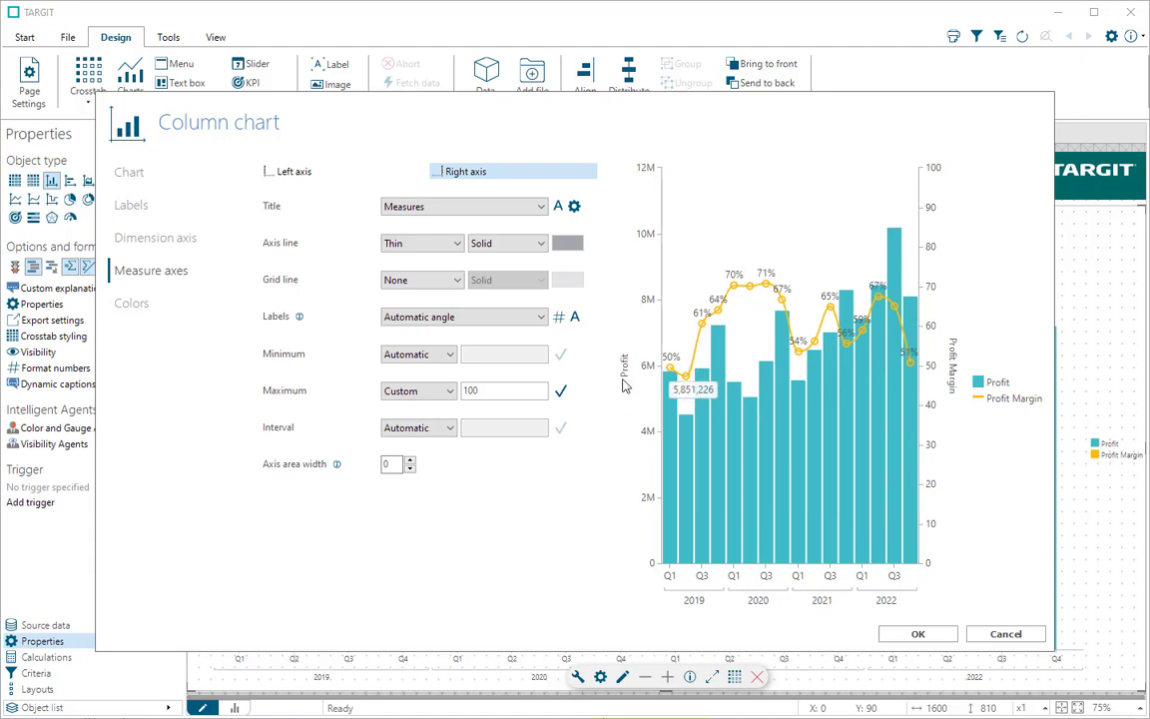
Apply the recently used number format #,##0"%" to the right axis labels.
click(557, 317)
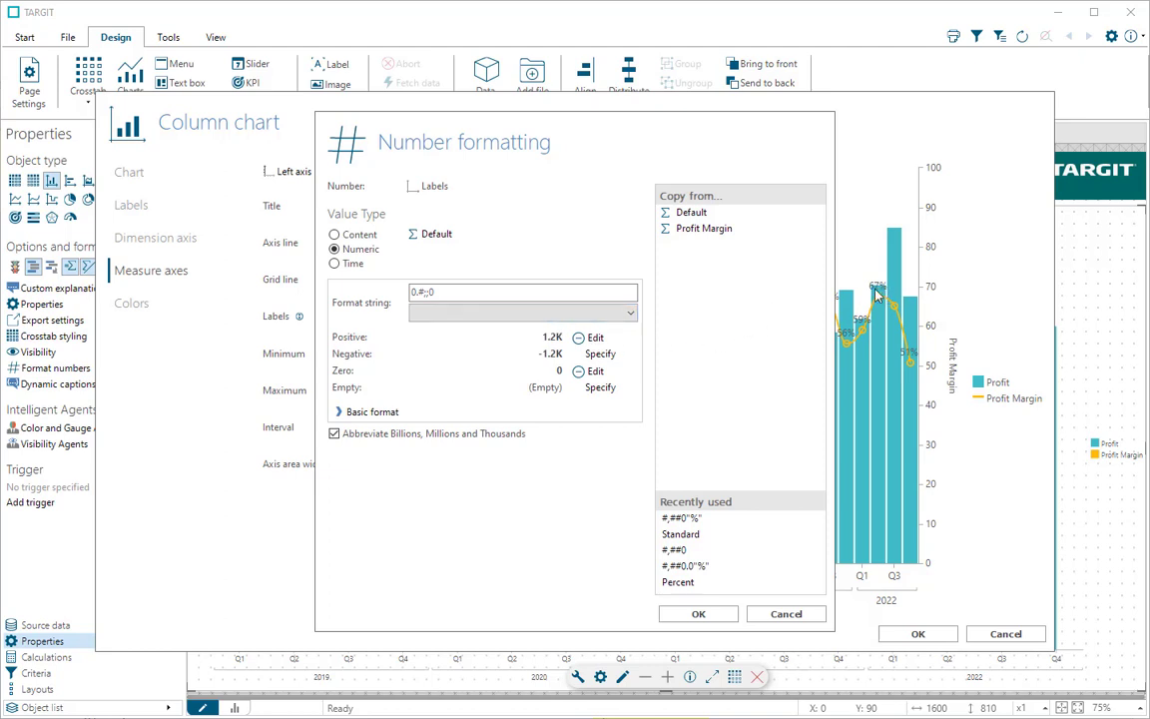
click(676, 520)
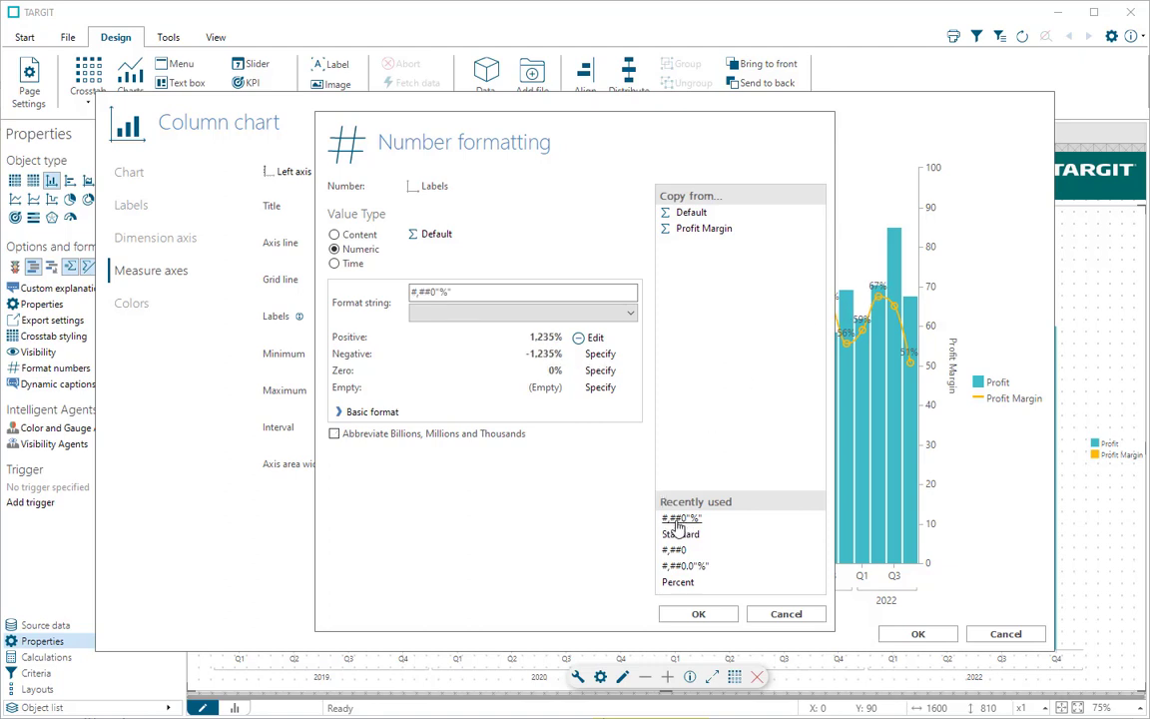
click(698, 613)
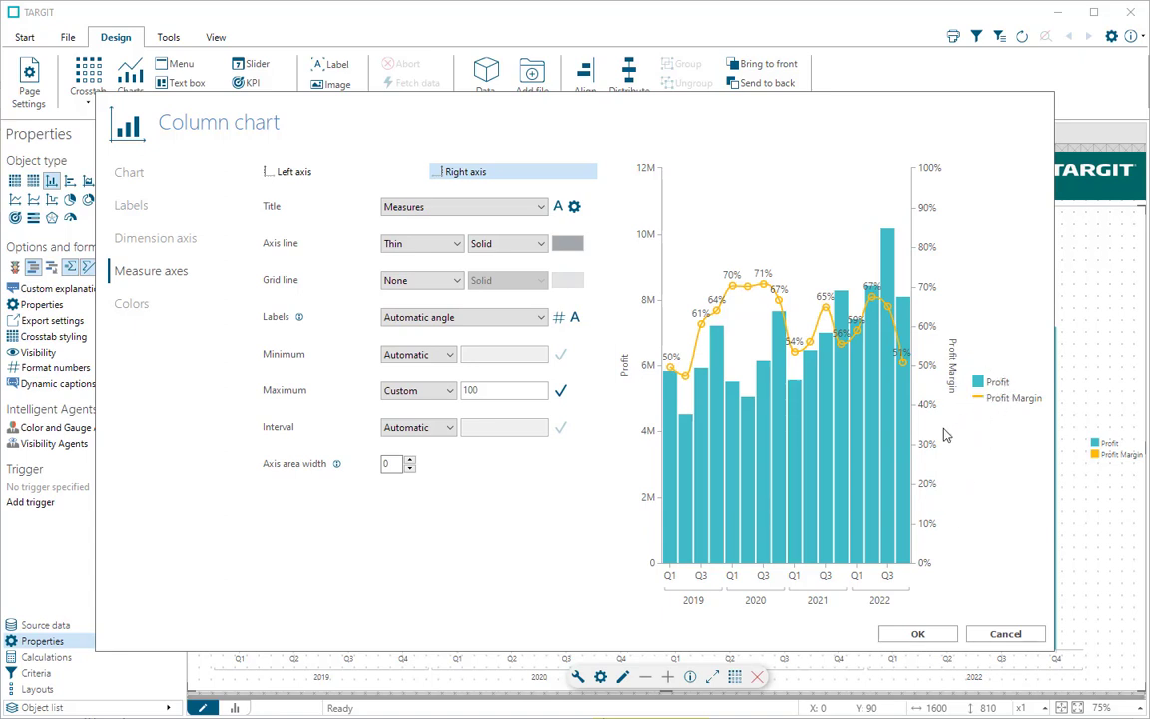
Place the legend at the top centre of the chart, apply the chart properties and show the document outside design mode.
click(133, 204)
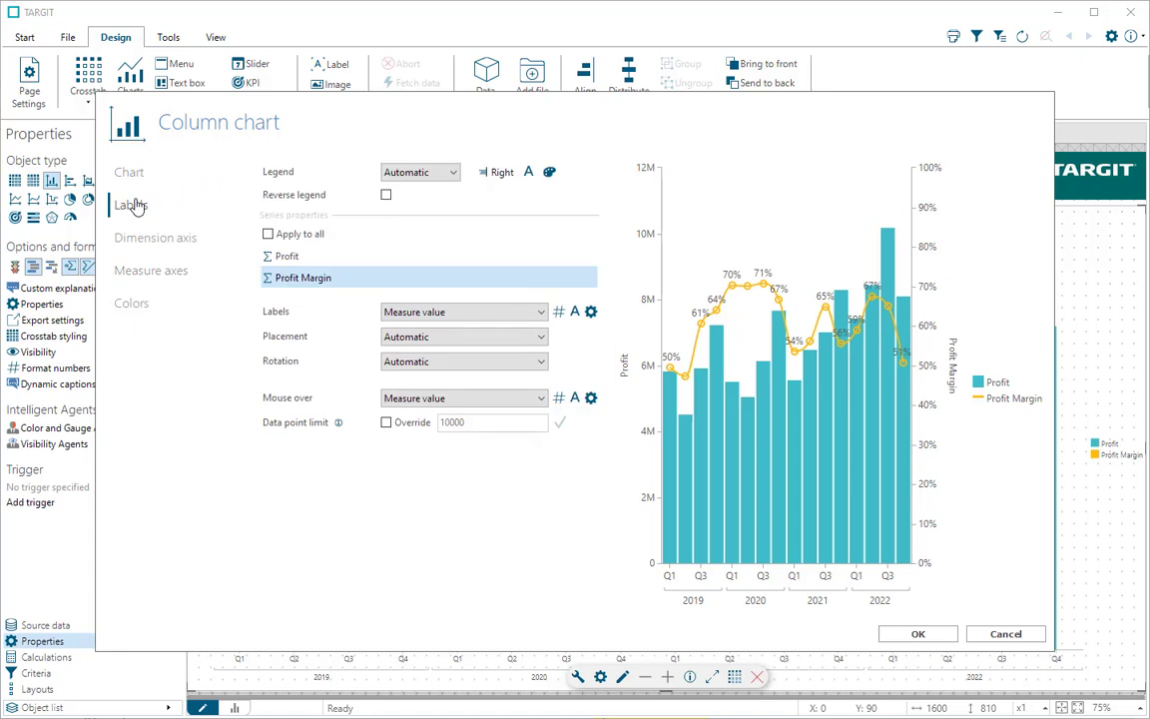
click(497, 174)
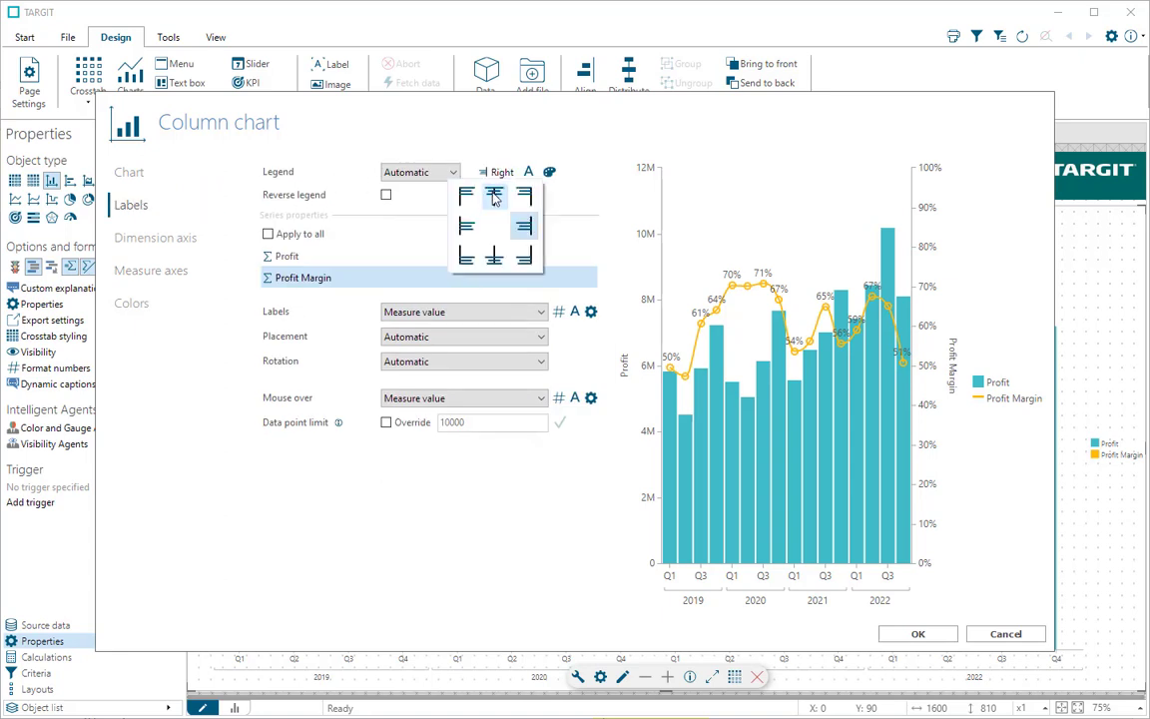
click(494, 196)
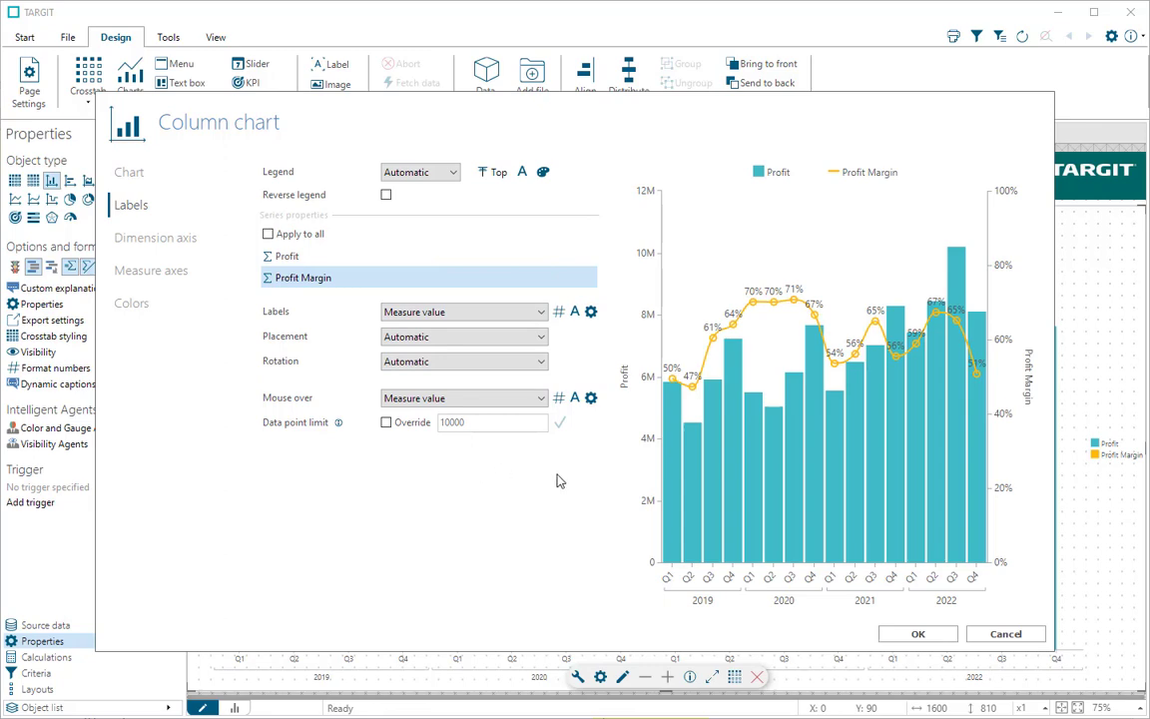
click(914, 635)
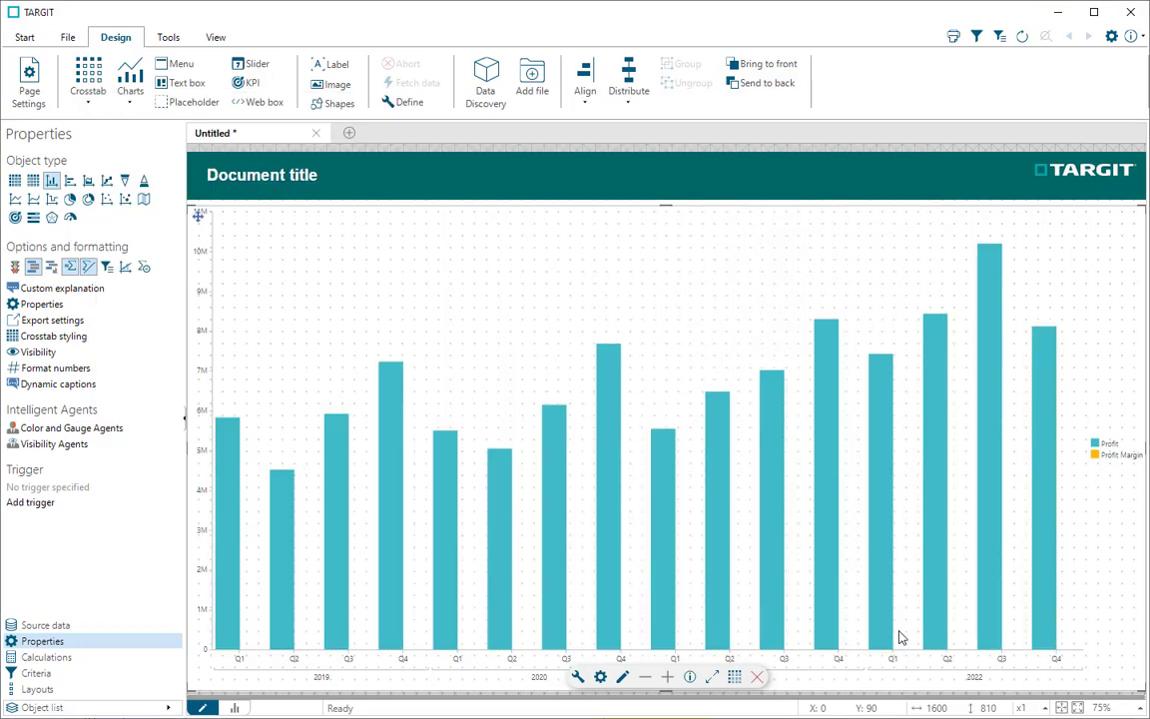
click(235, 708)
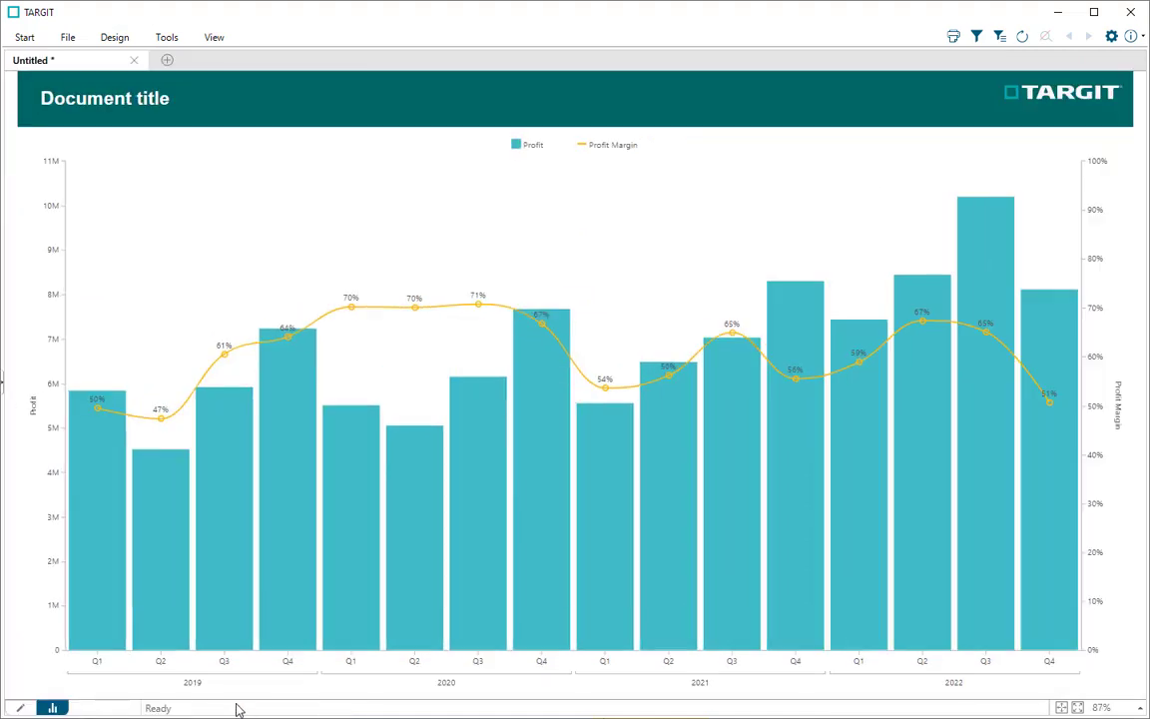